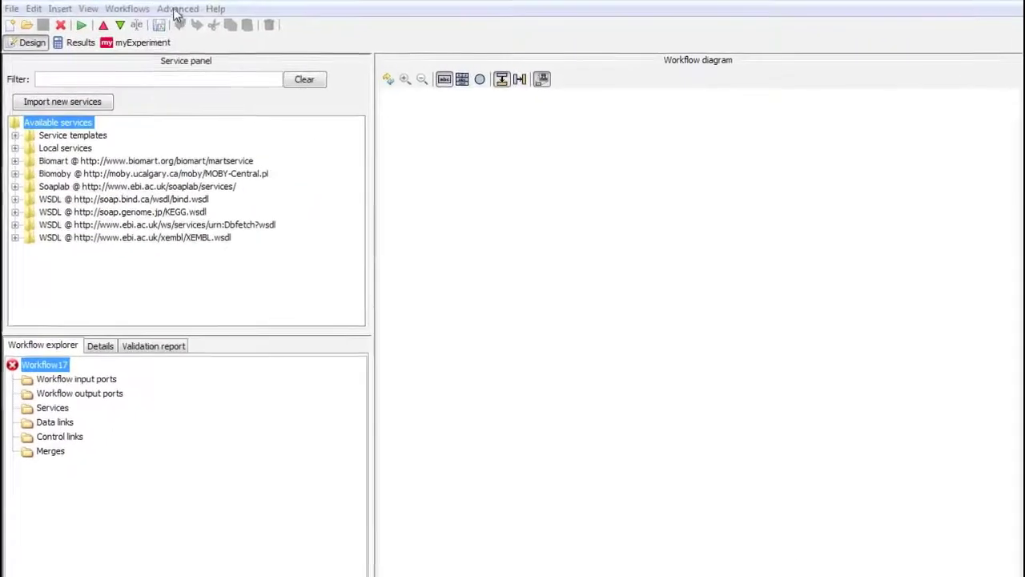
Open the Advanced menu to reach the Updates and plugins option.
left_click(175, 9)
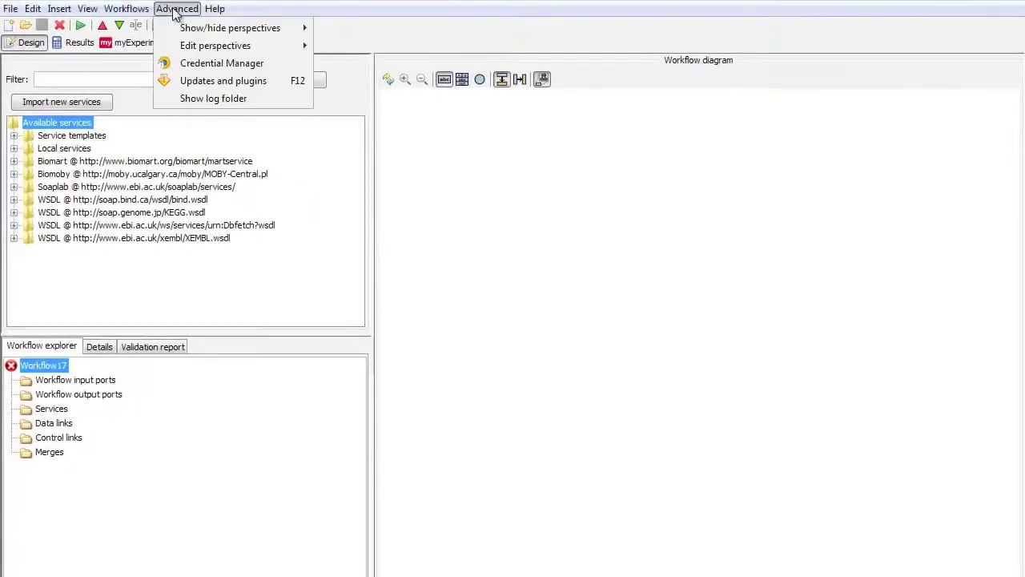
left_click(290, 88)
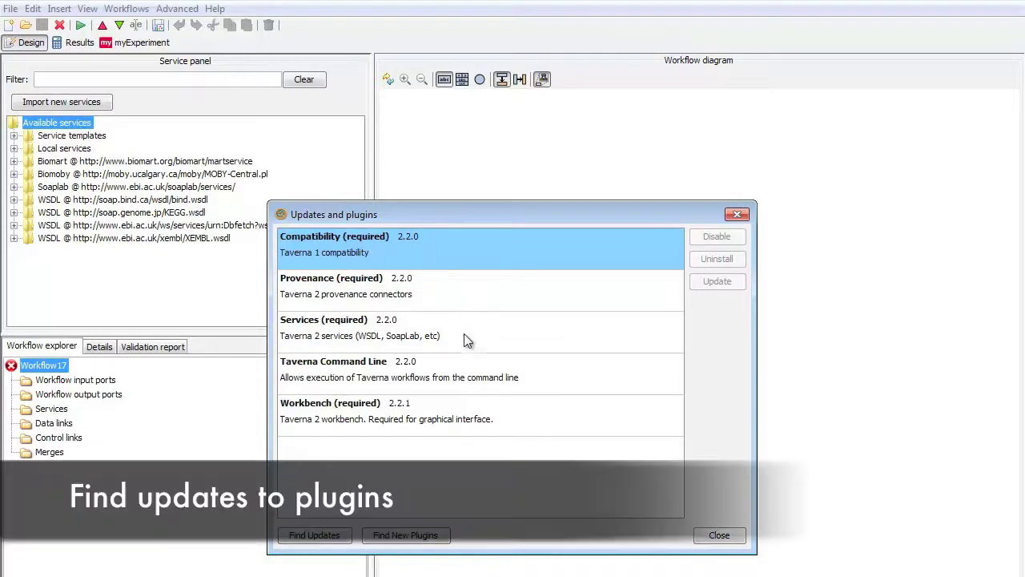
left_click(334, 538)
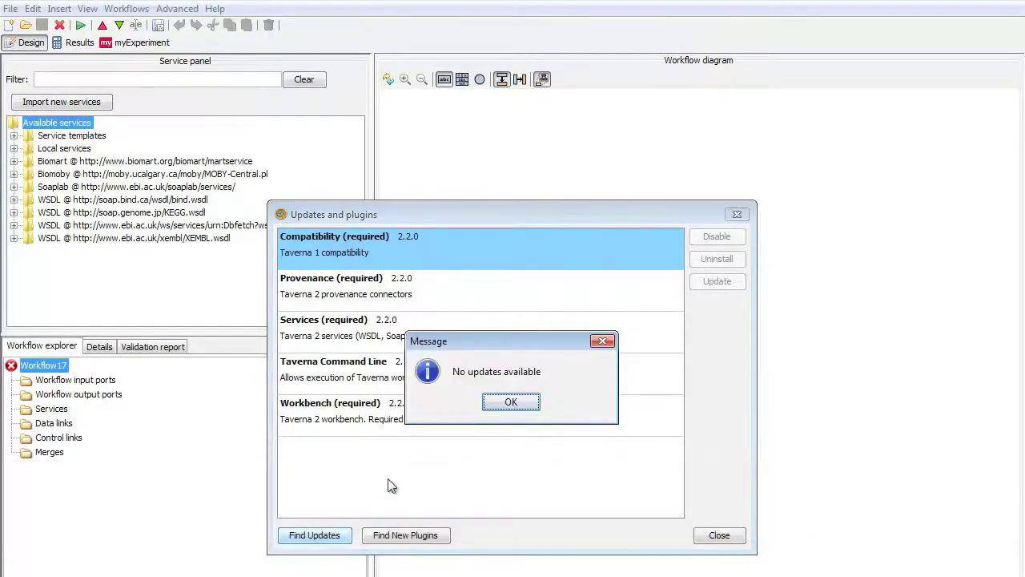
left_click(521, 402)
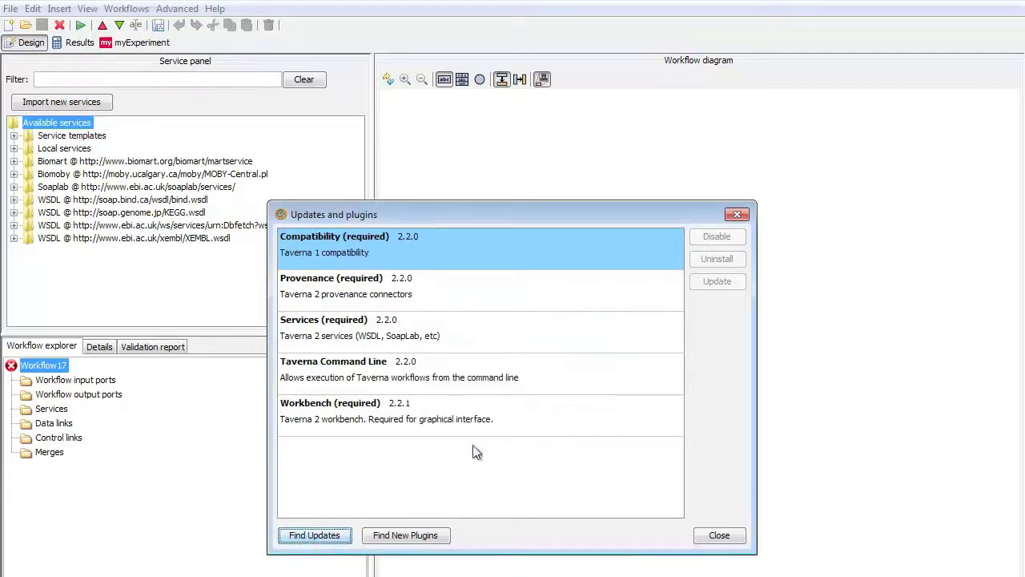
Find new plugins and tick the BioCatalogue, REST Activity and XPath Activity prototype plugins.
left_click(408, 537)
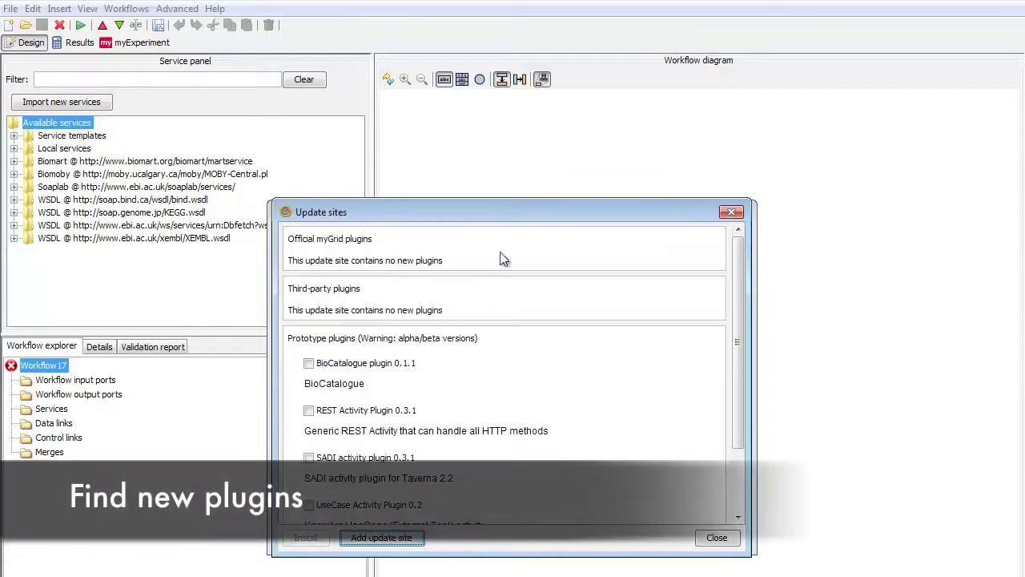
left_click_drag(744, 314, 693, 331)
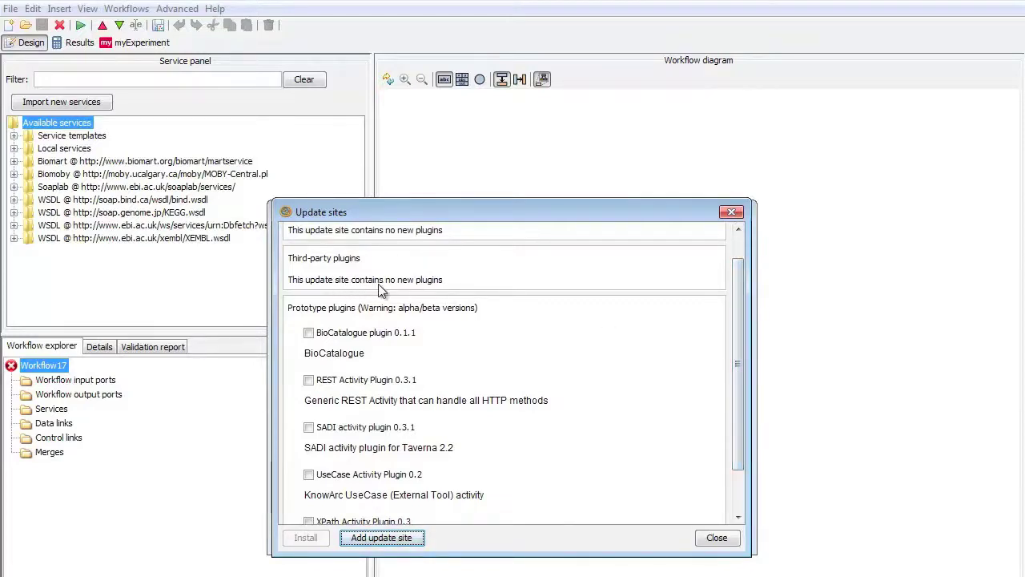
left_click_drag(738, 325, 743, 373)
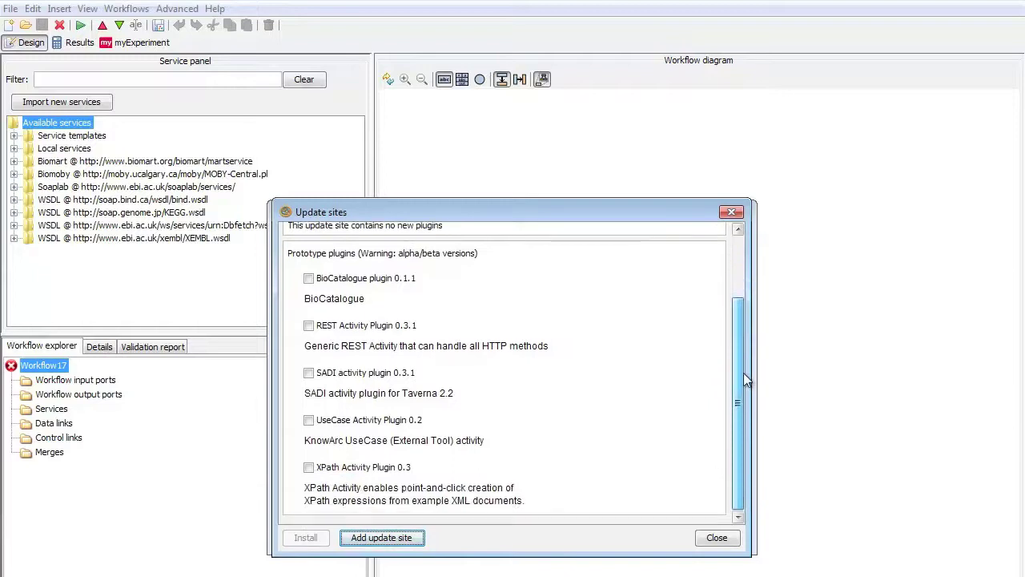
left_click(310, 279)
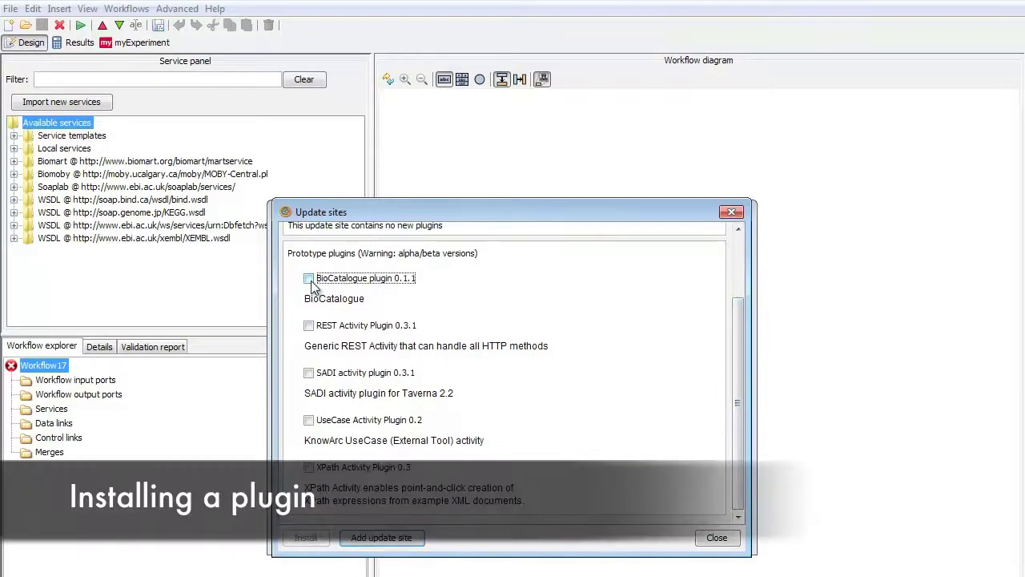
left_click(309, 327)
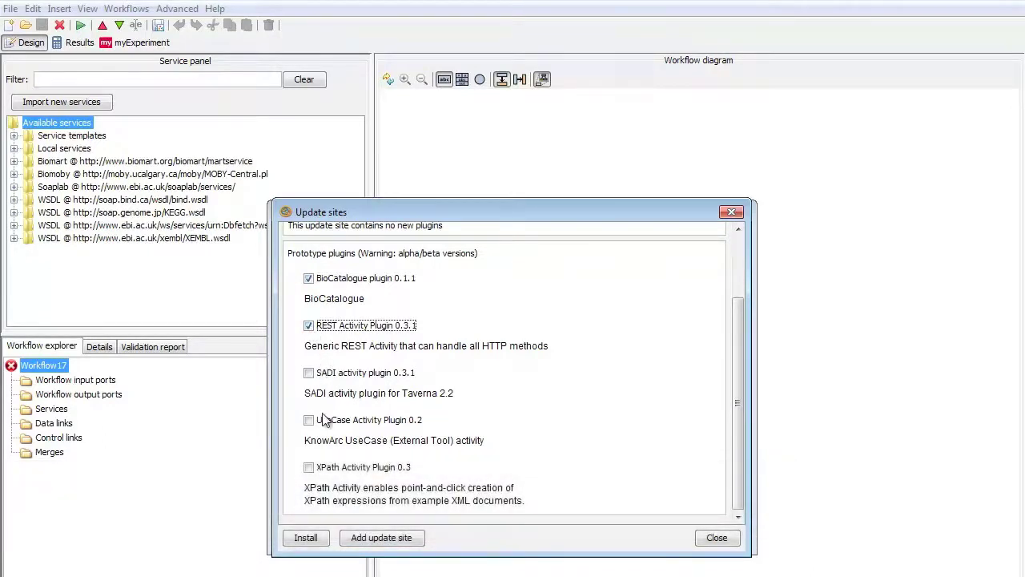
left_click(308, 467)
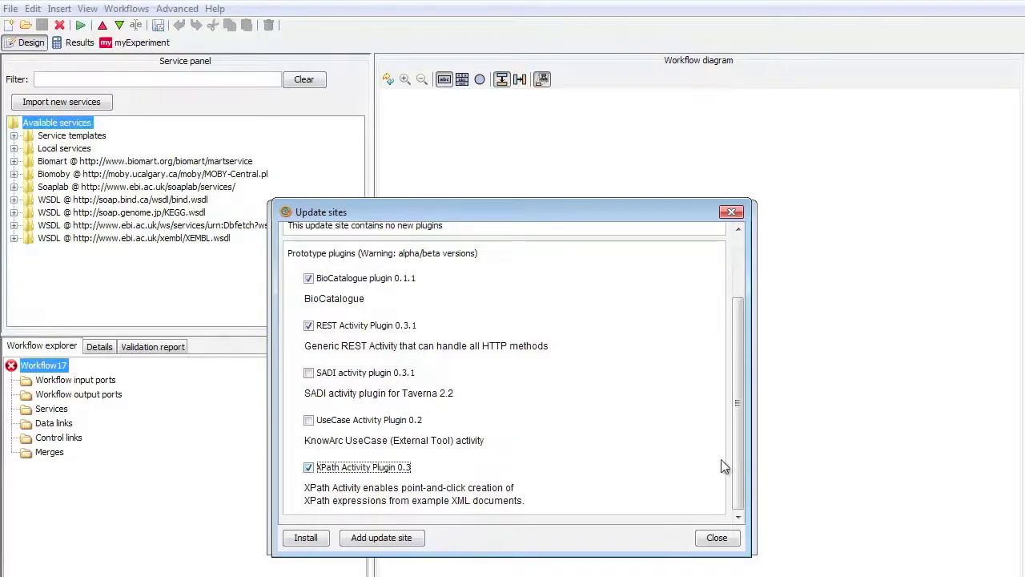
Install the three ticked plugins, acknowledge the restart notice, and close the plugin manager.
left_click(310, 538)
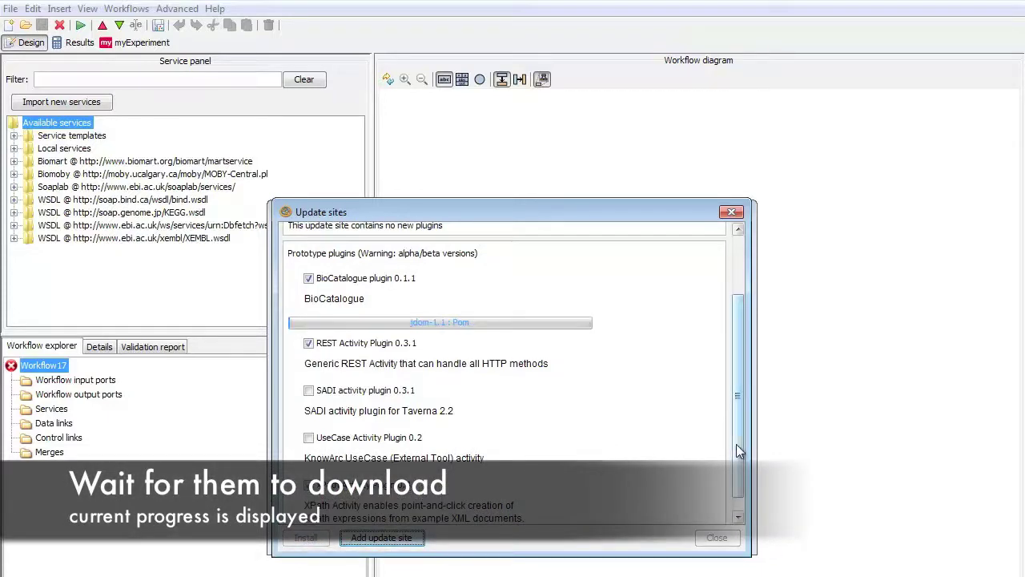
left_click_drag(738, 450, 737, 462)
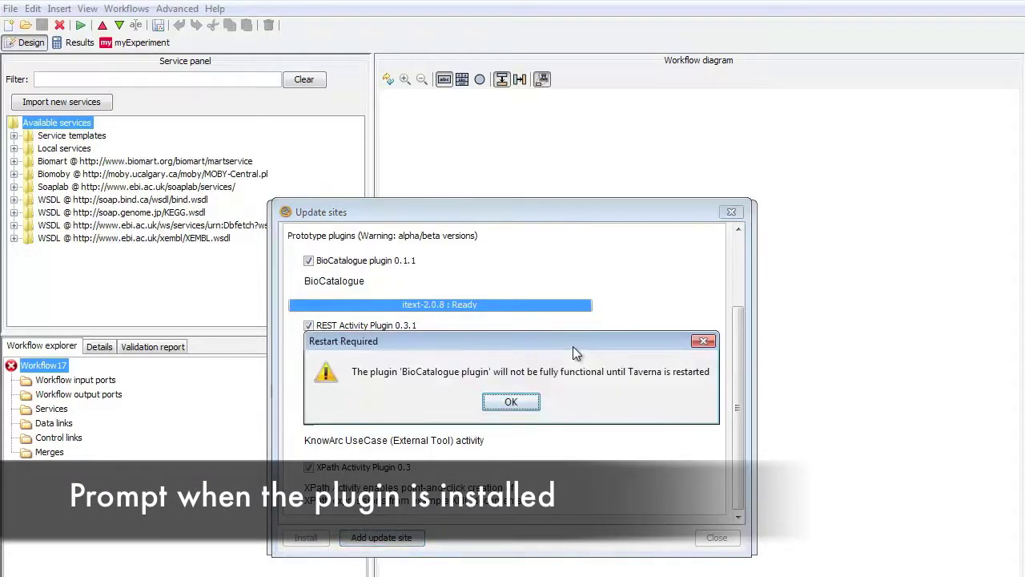
left_click(523, 404)
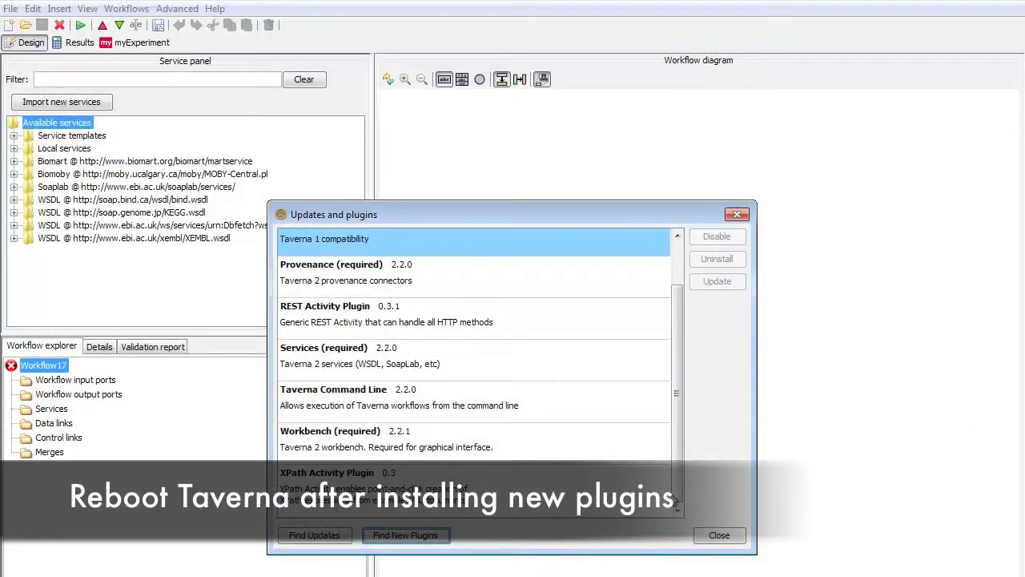
left_click(719, 536)
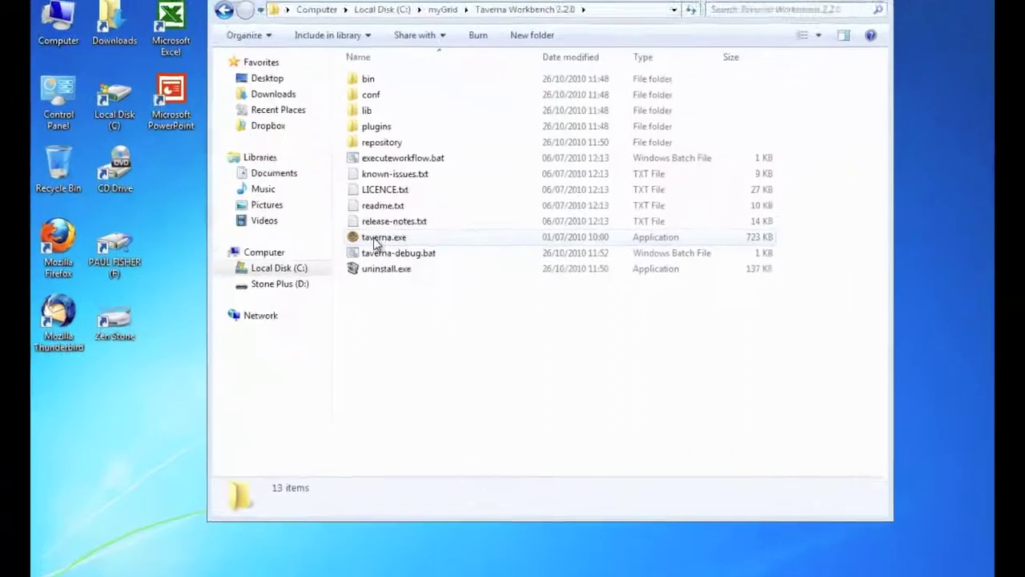
Relaunch Taverna by running taverna.exe from its installation folder.
left_click(406, 251)
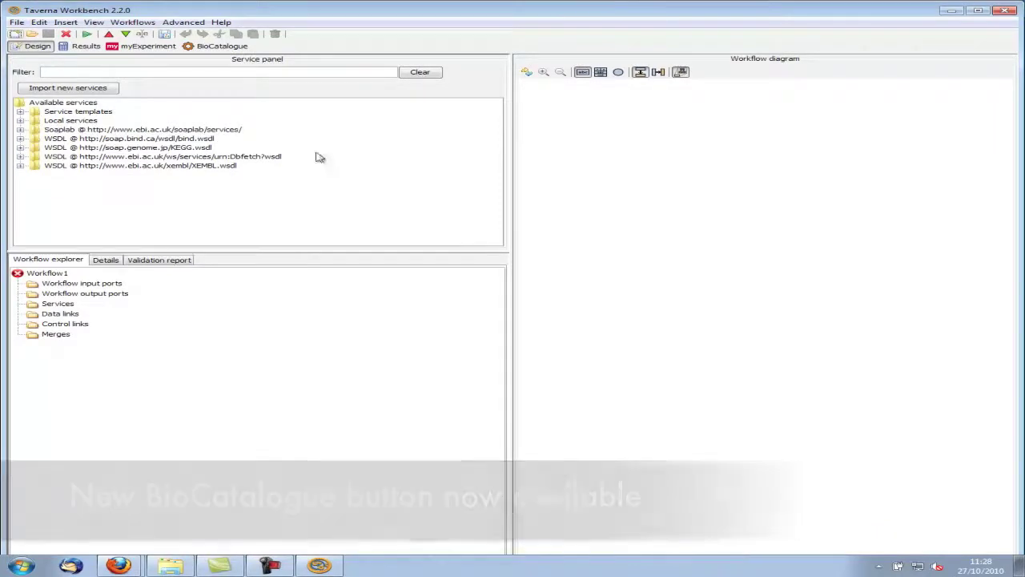
Switch to the BioCatalogue perspective with its search settings and tag cloud.
left_click(218, 47)
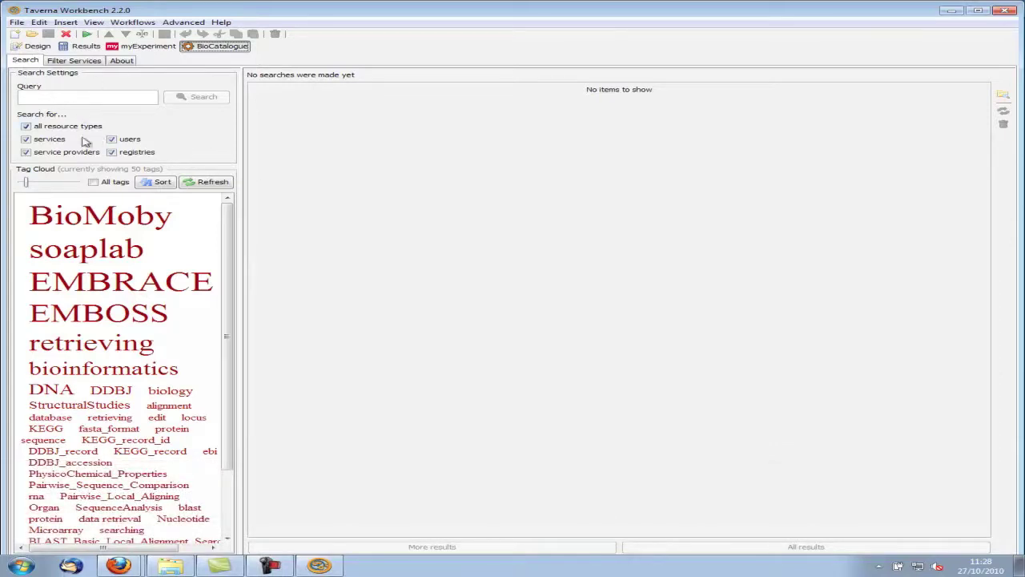
left_click(72, 61)
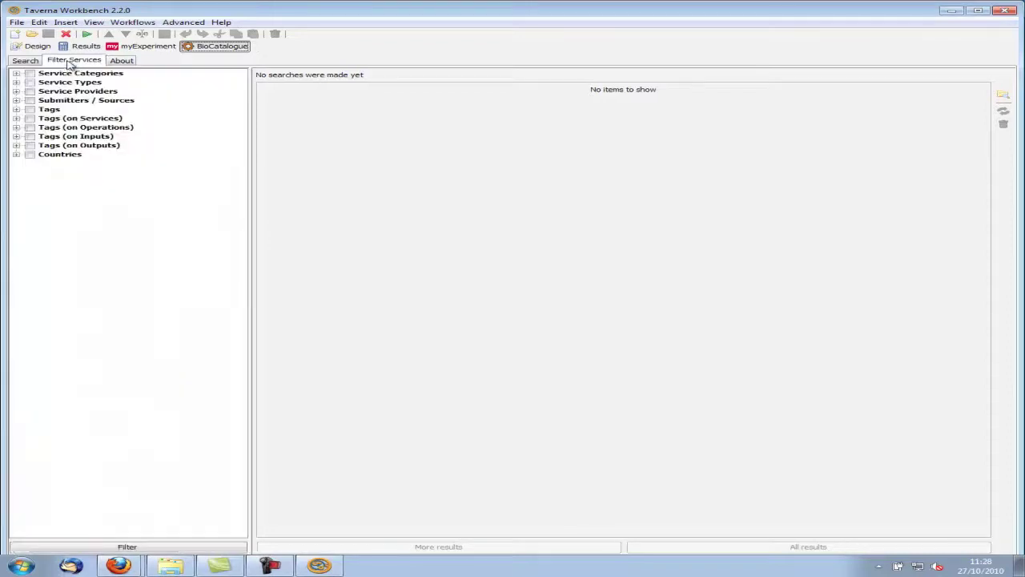
left_click(17, 83)
left_click(16, 82)
left_click(16, 91)
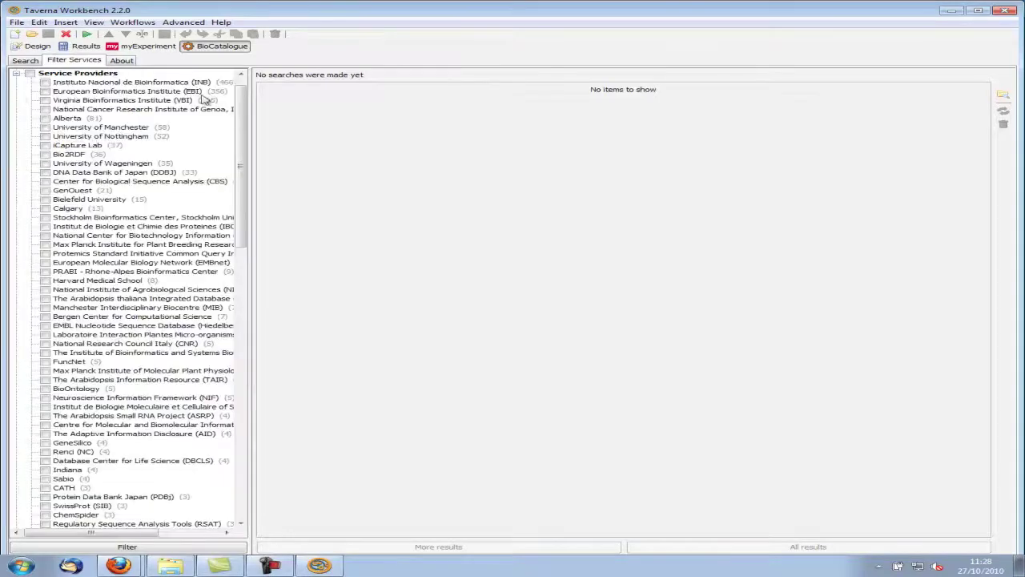
left_click(17, 91)
left_click(16, 154)
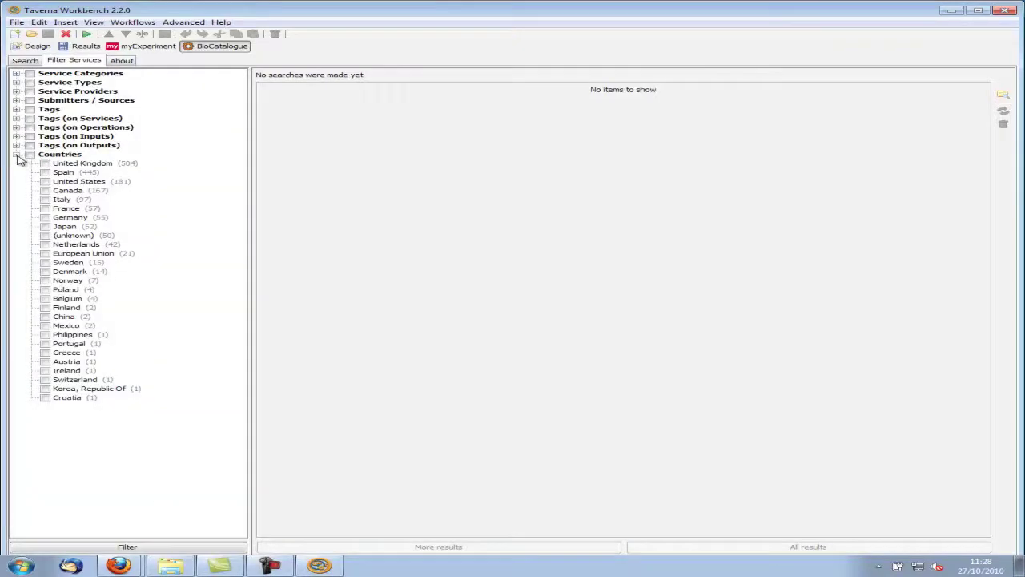
left_click(17, 101)
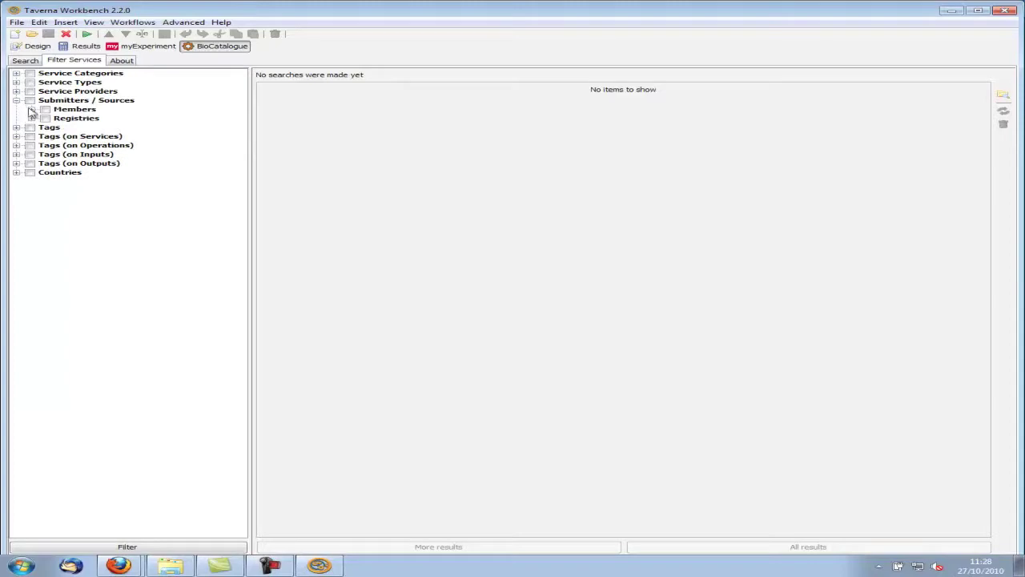
left_click(31, 118)
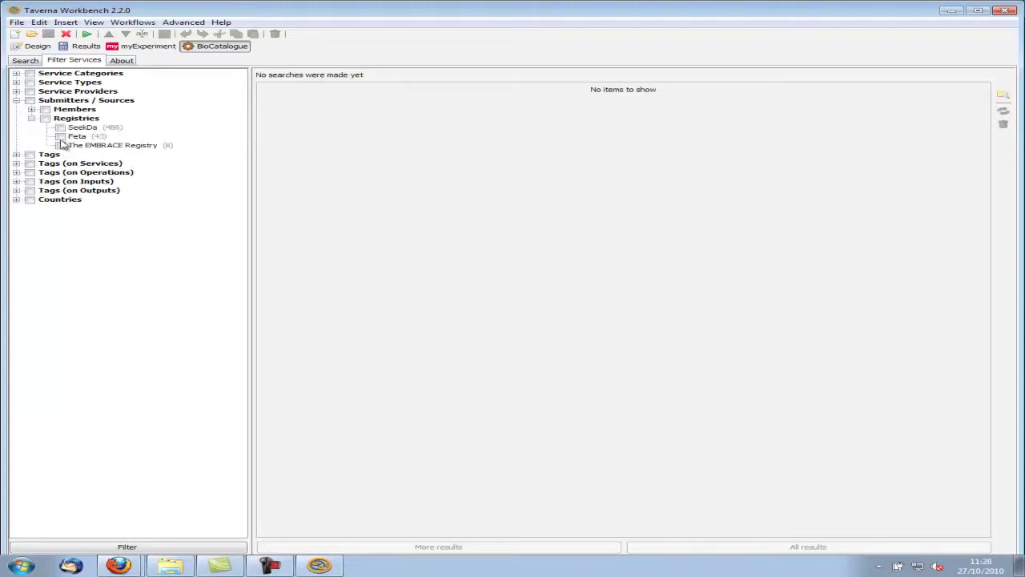
left_click(31, 119)
left_click(17, 100)
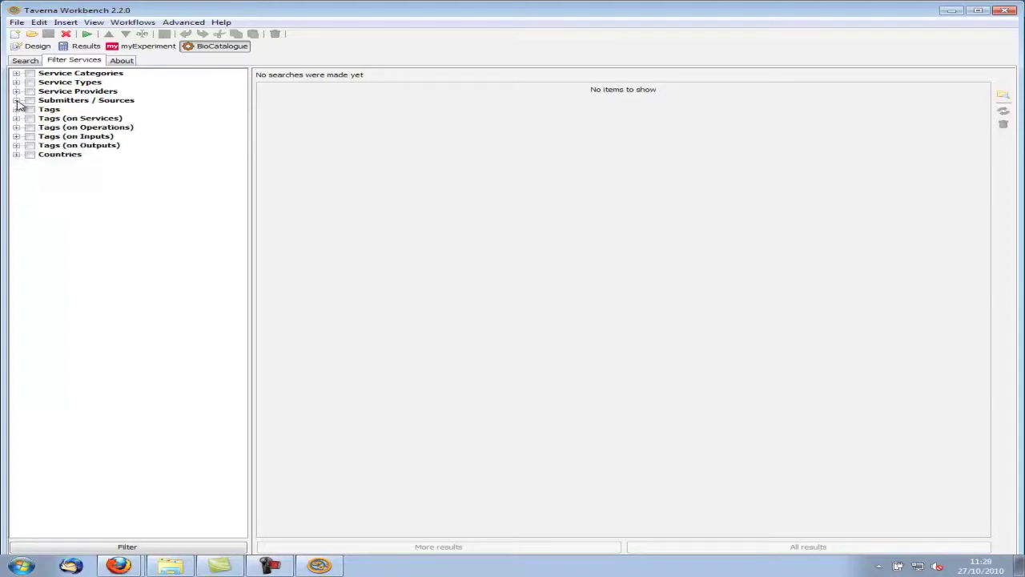
left_click(122, 62)
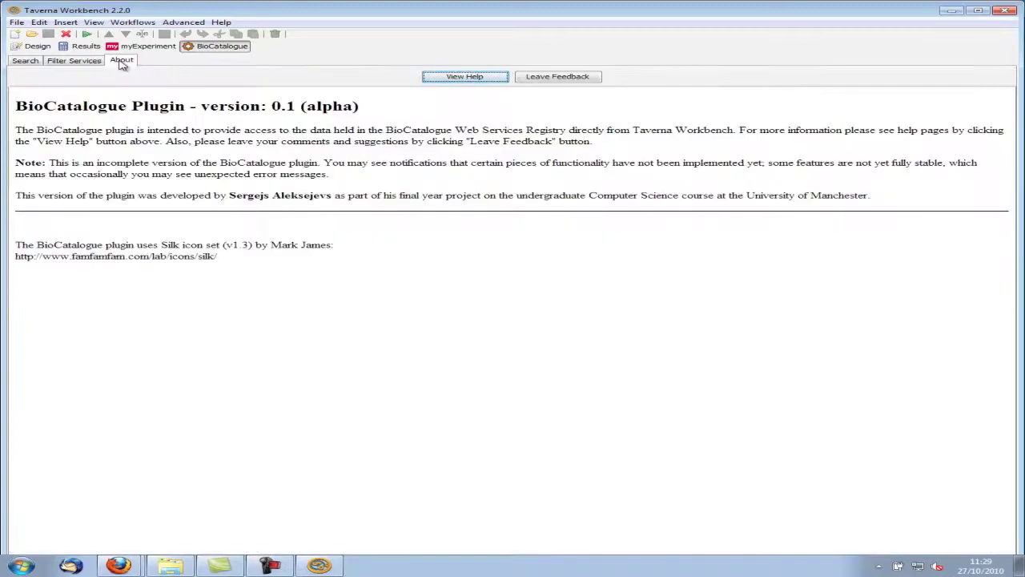
Search BioCatalogue for services matching 'kegg'.
left_click(24, 61)
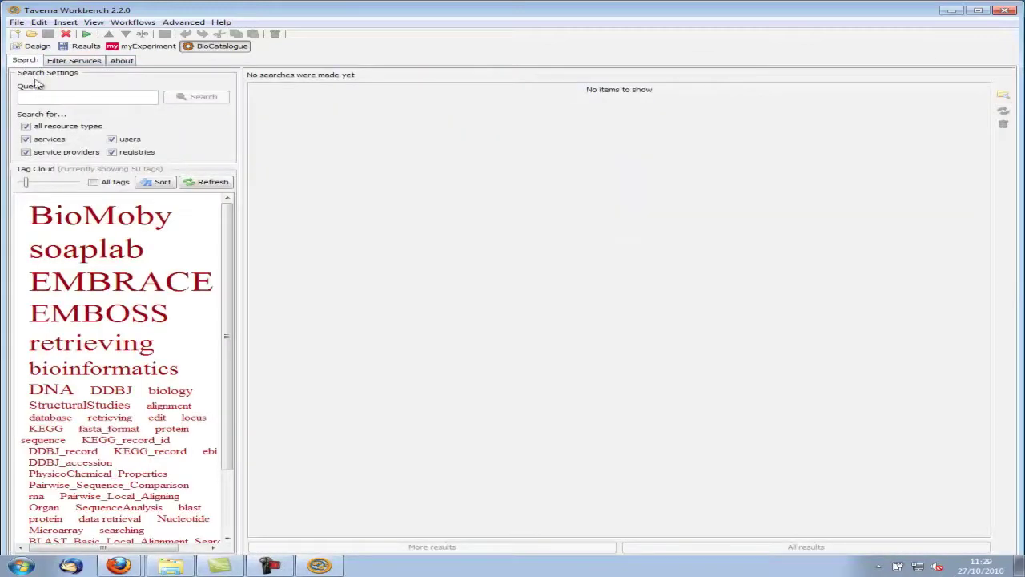
mouse_move(229, 238)
left_mouse_down()
mouse_move(233, 301)
mouse_move(240, 222)
left_mouse_up()
left_click(102, 98)
type("kegg")
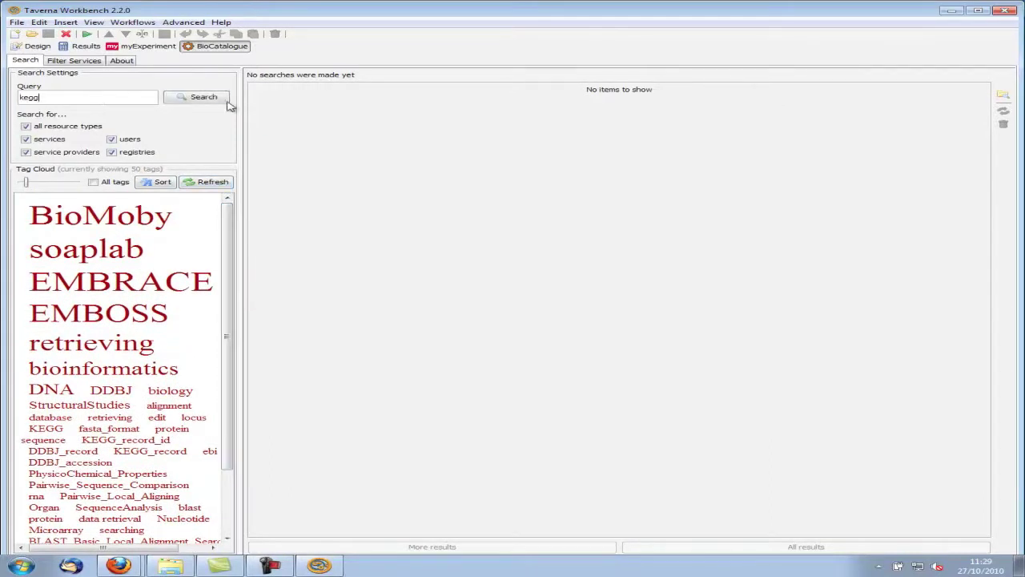
left_click(216, 99)
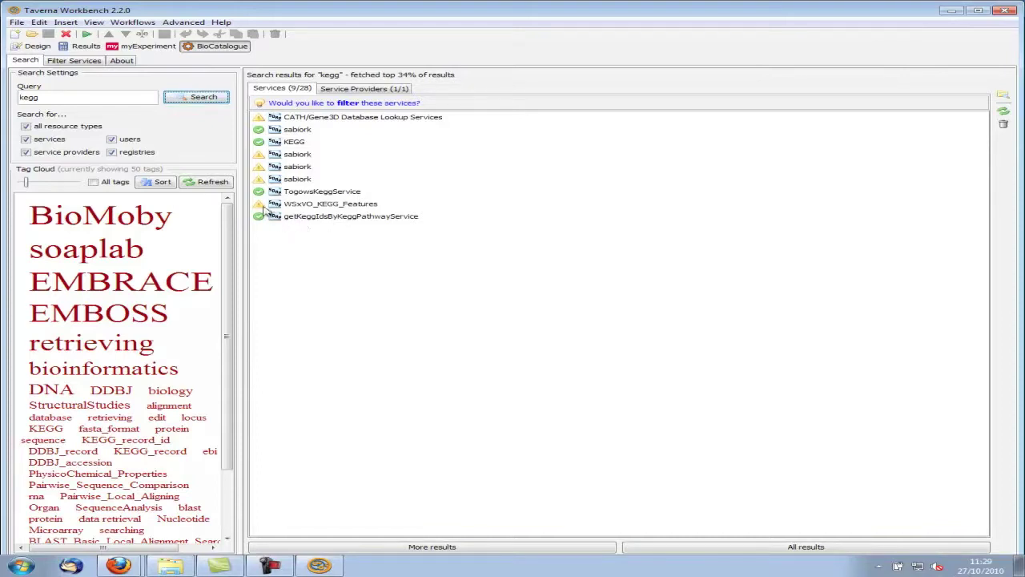
mouse_move(273, 217)
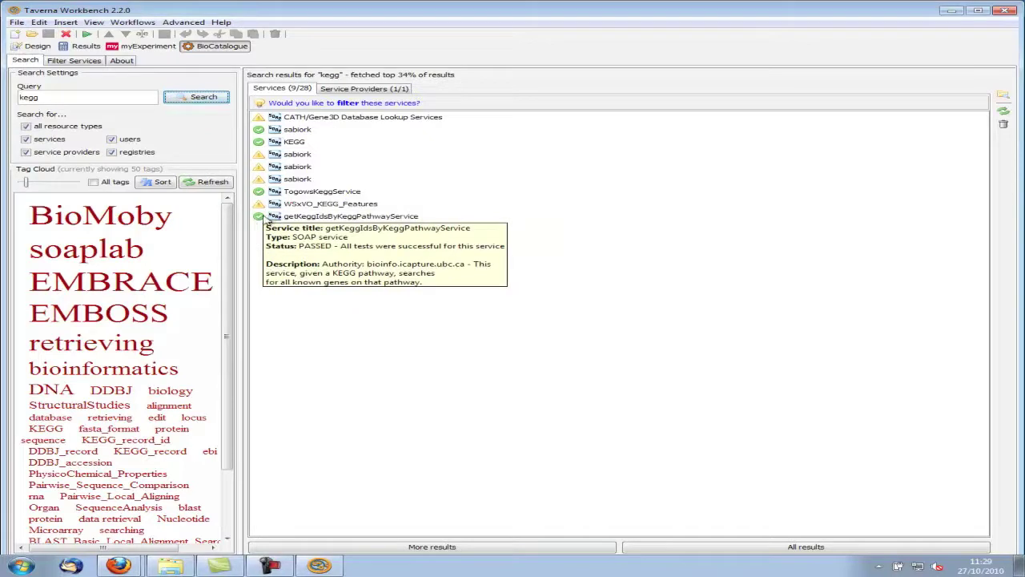
Review the kegg providers and services, and toggle the favourites/history panel.
left_click(361, 89)
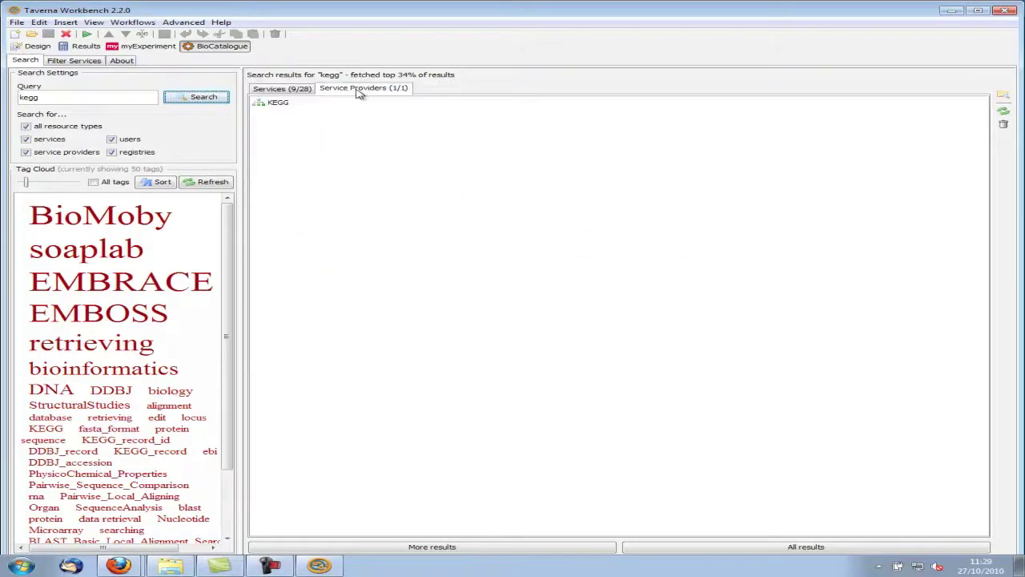
left_click(283, 90)
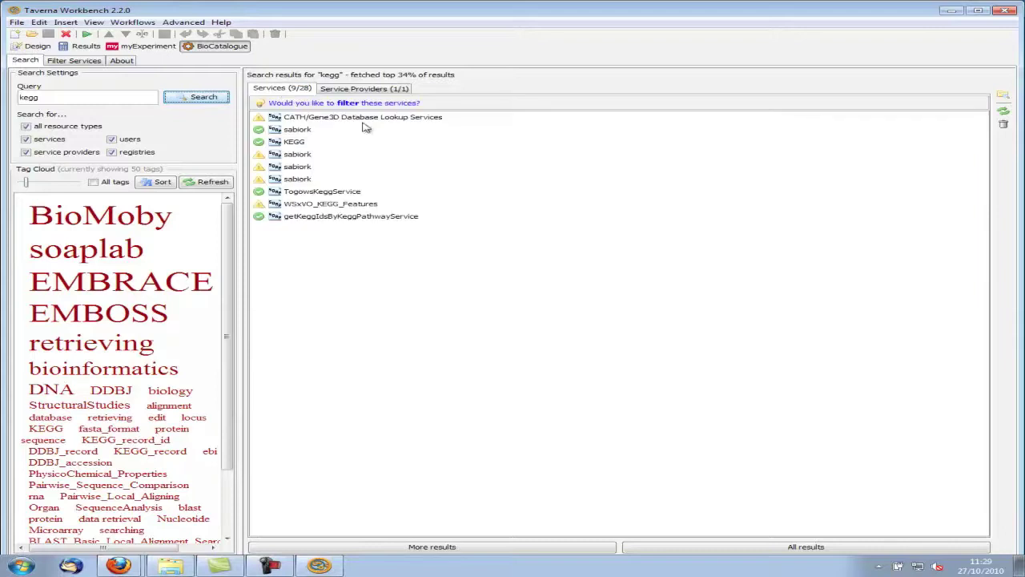
left_click(1004, 97)
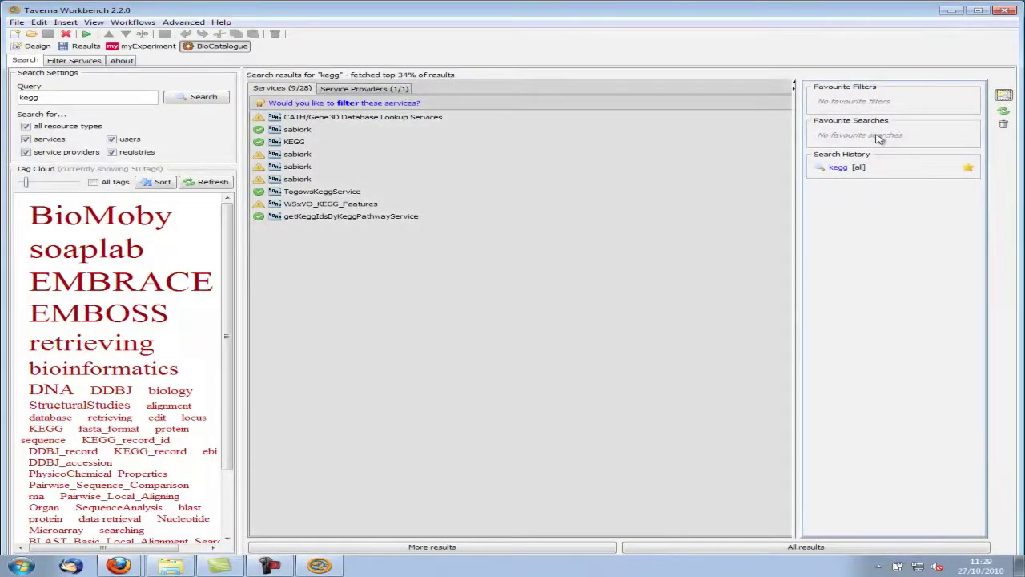
left_click(1005, 97)
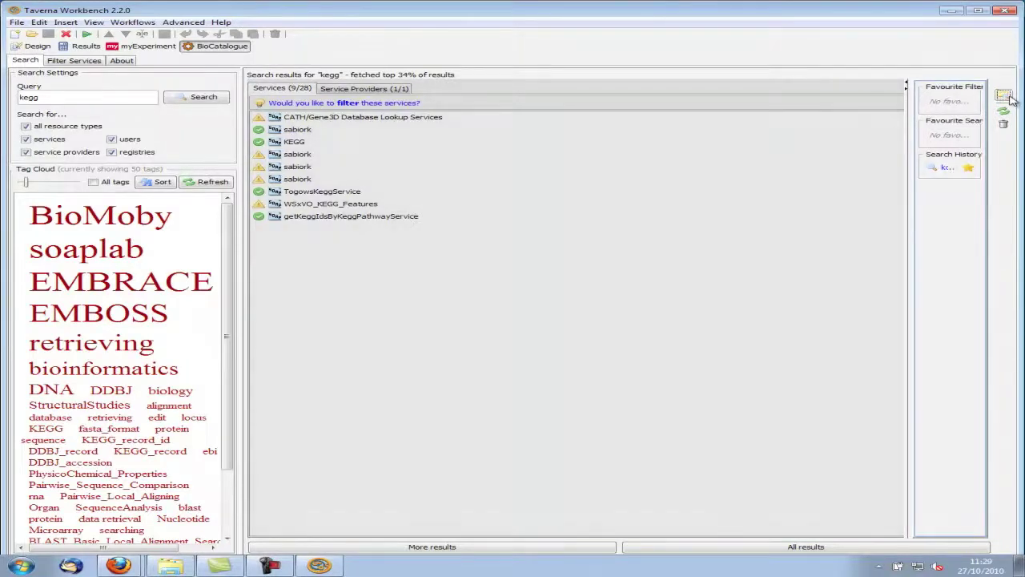
double_click(293, 144)
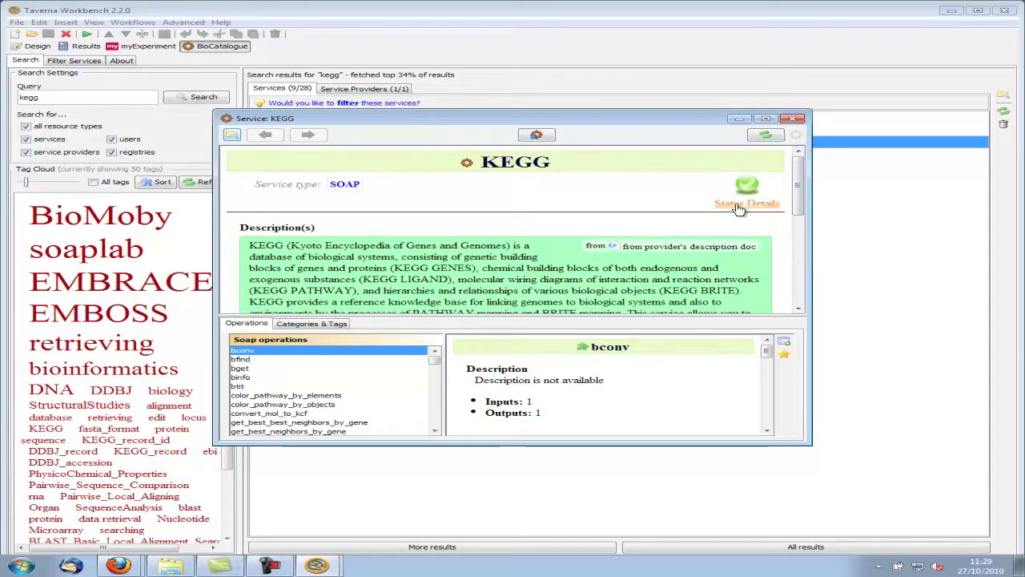
left_click(738, 205)
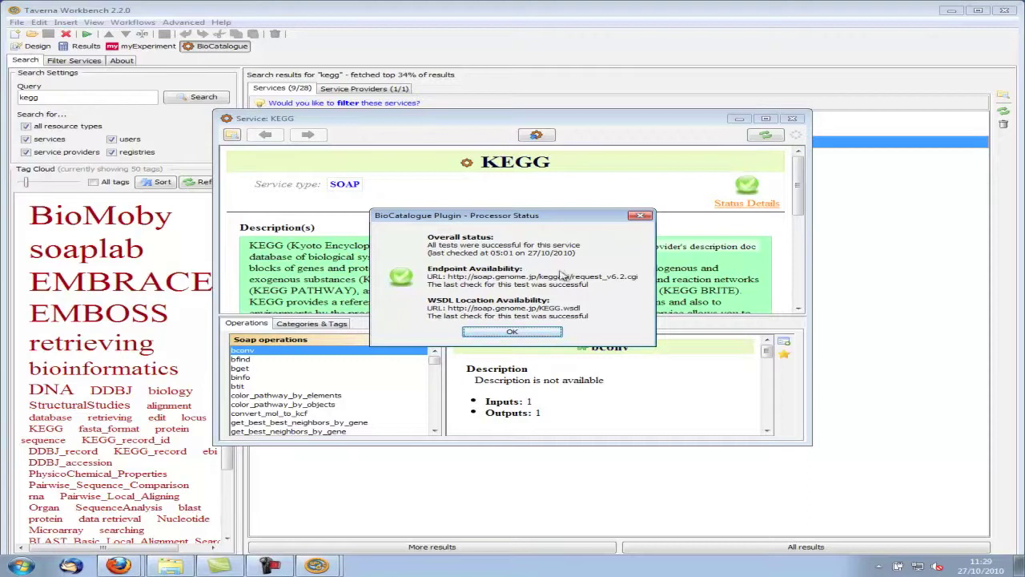
left_click(539, 335)
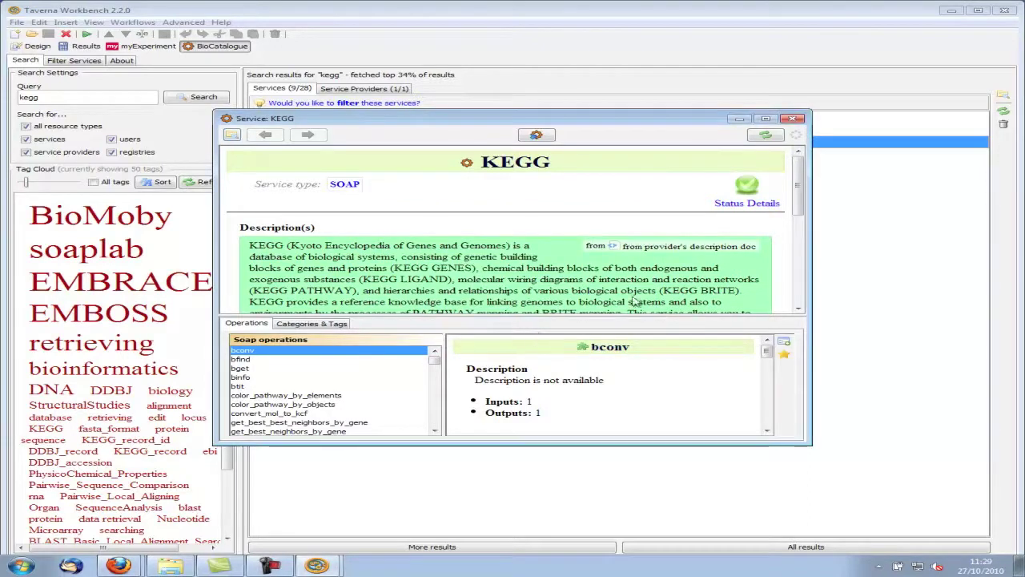
scroll(801, 200, "down", 1)
left_click_drag(800, 204, 789, 299)
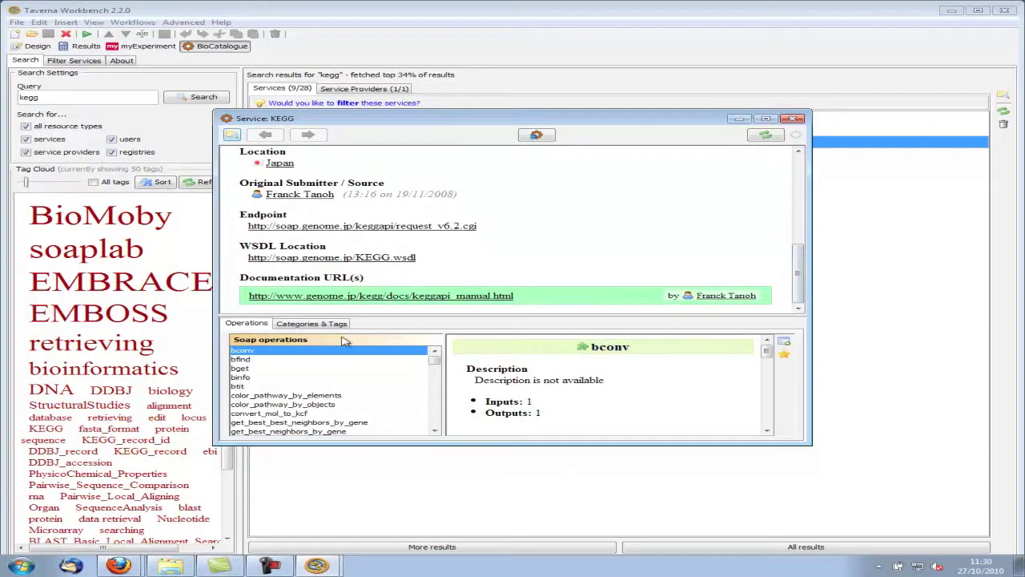
mouse_move(433, 364)
left_mouse_down()
mouse_move(433, 387)
mouse_move(433, 360)
left_mouse_up()
left_click_drag(769, 355, 769, 370)
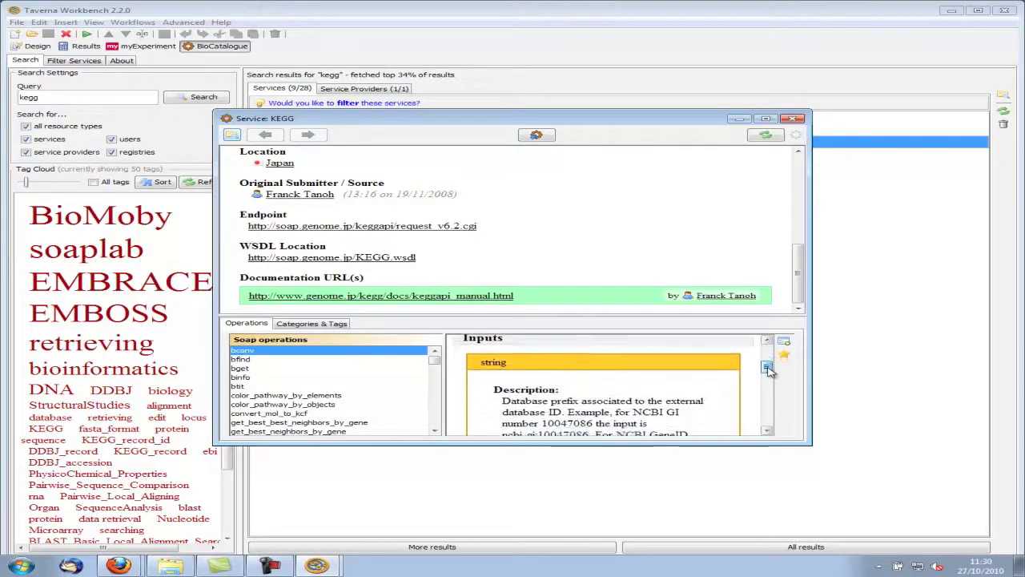
left_click_drag(769, 370, 768, 350)
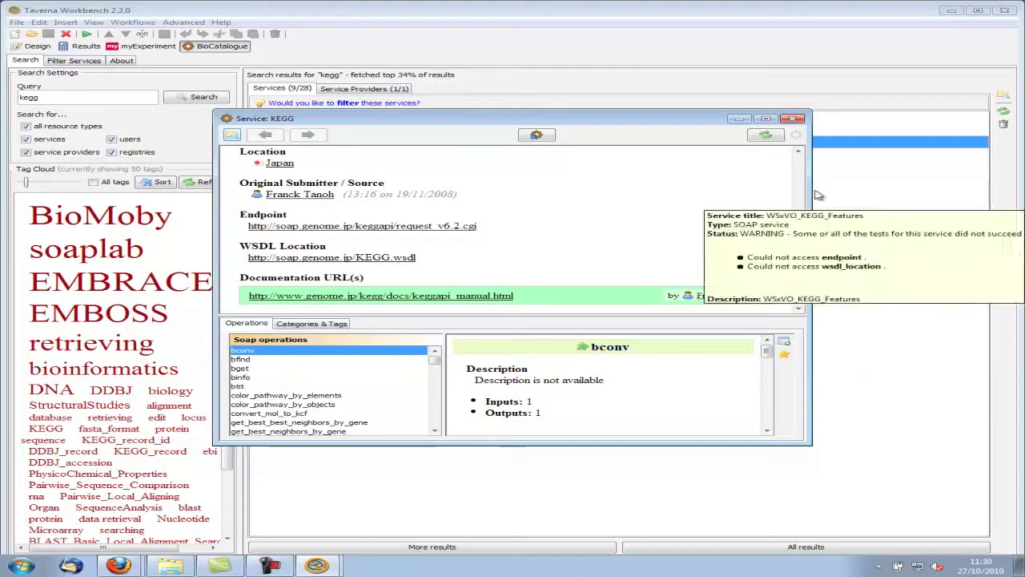
left_click(796, 120)
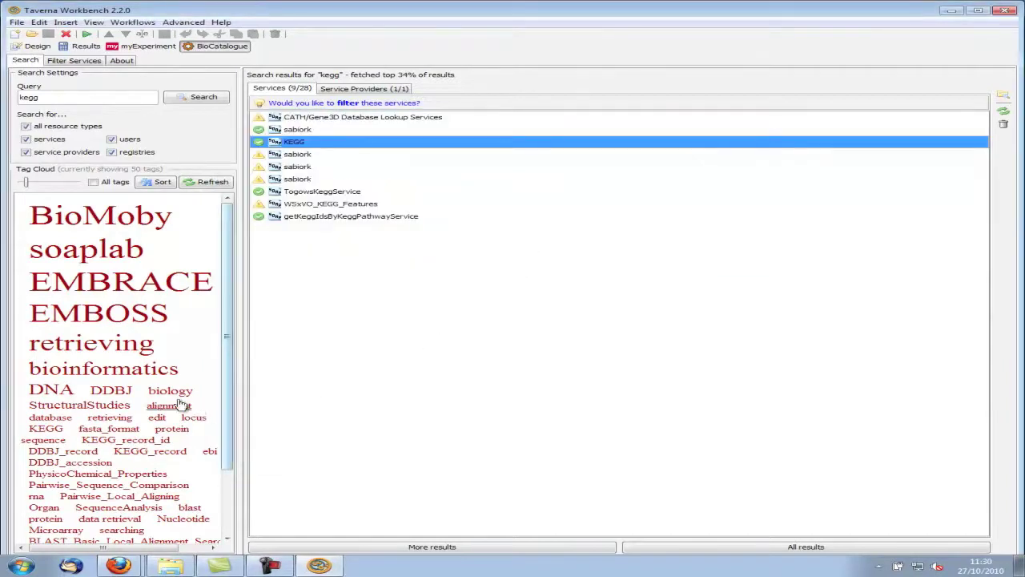
Filter services by the DDBJ tag and select the DDBJ_GetEntry result.
left_click(120, 394)
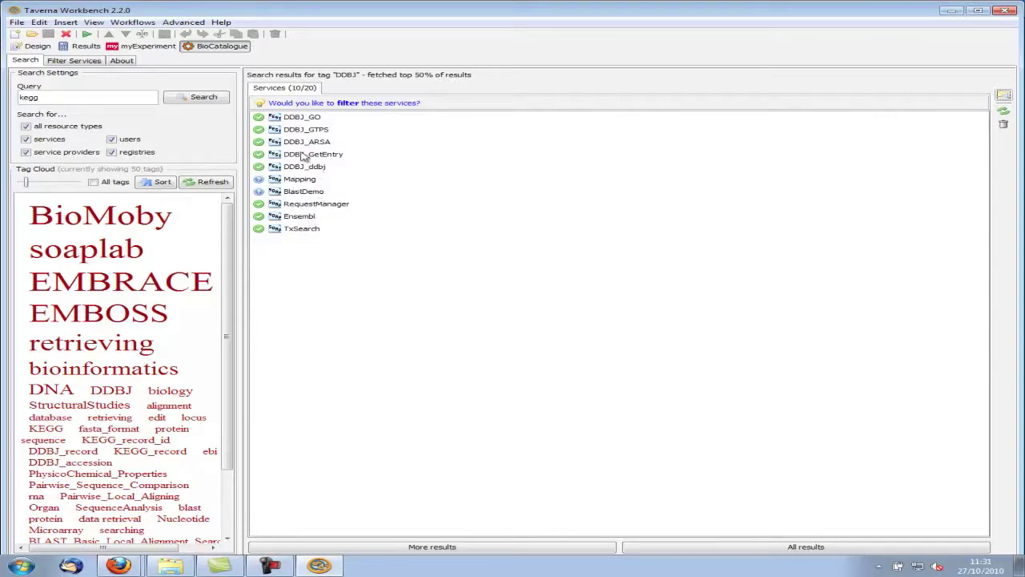
left_click(306, 155)
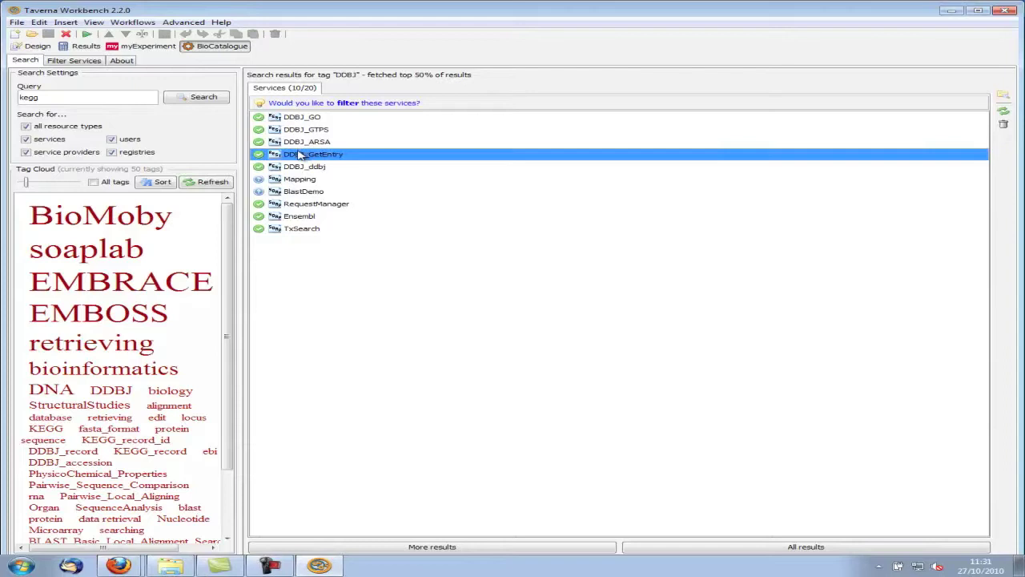
Add the Ensembl service's getGeneInfo operation to the workflow from its details window.
double_click(302, 217)
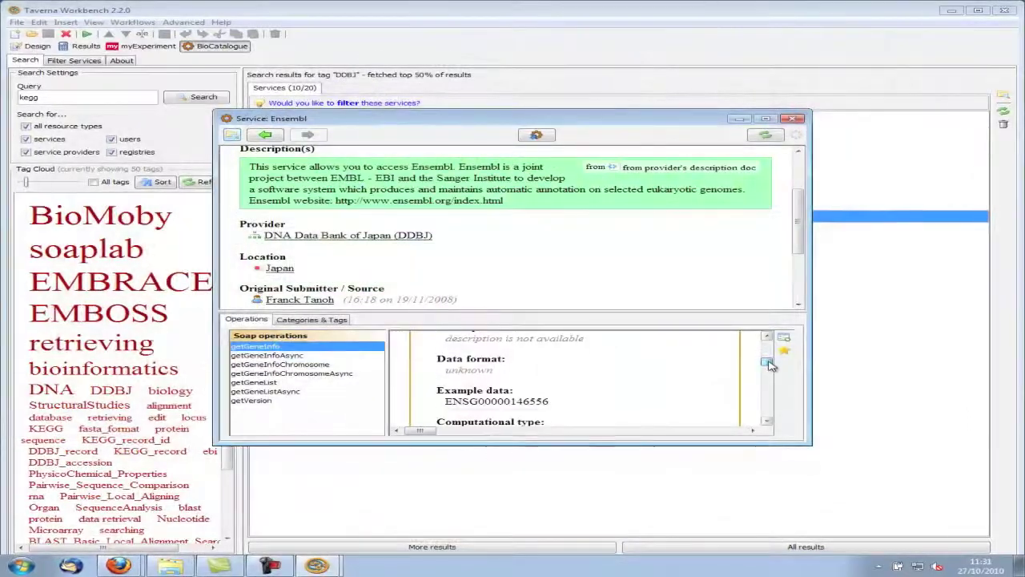
scroll(769, 360, "up", 3)
mouse_move(769, 361)
left_mouse_down()
mouse_move(788, 413)
mouse_move(789, 338)
left_mouse_up()
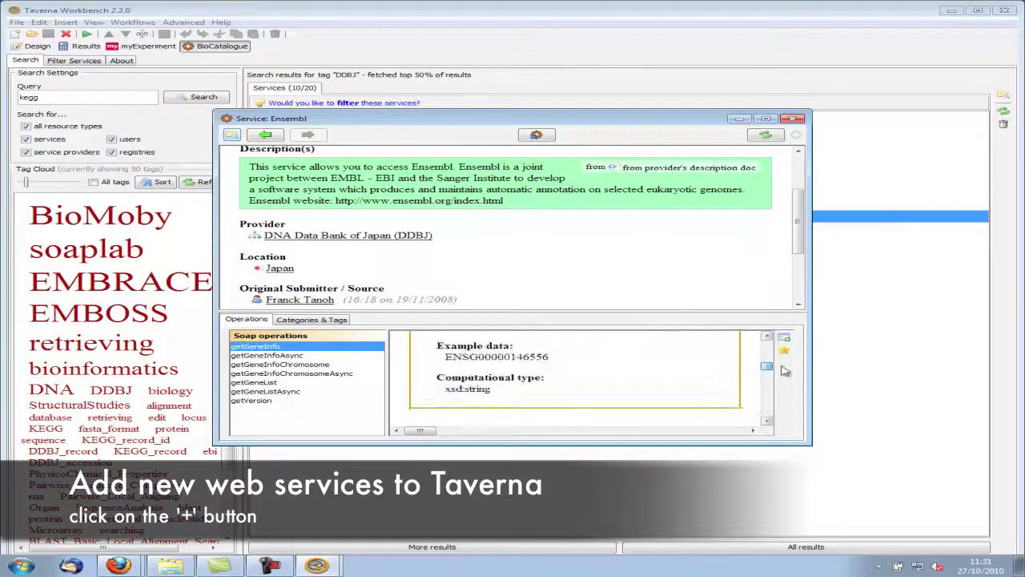
left_click(786, 339)
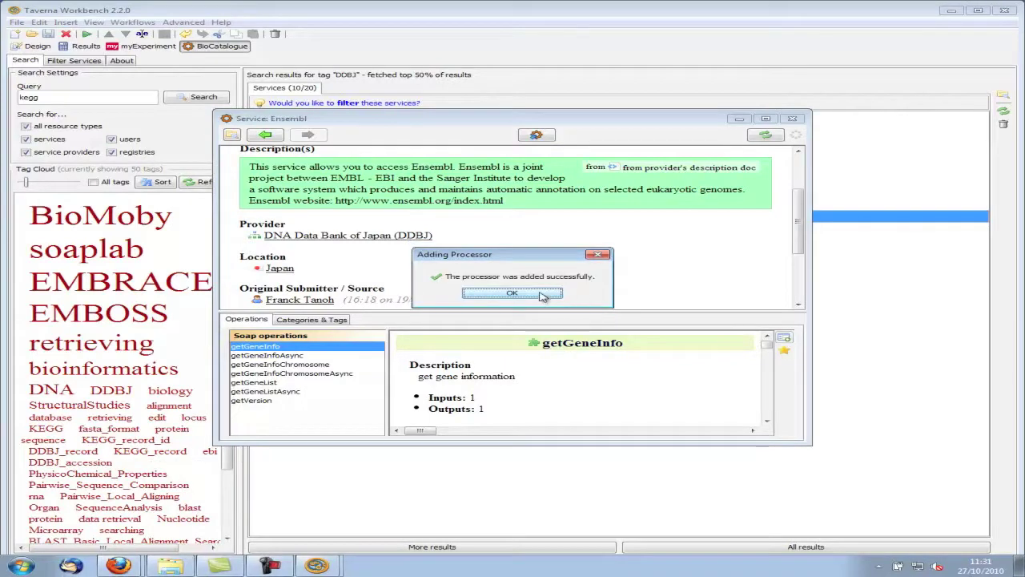
left_click(512, 294)
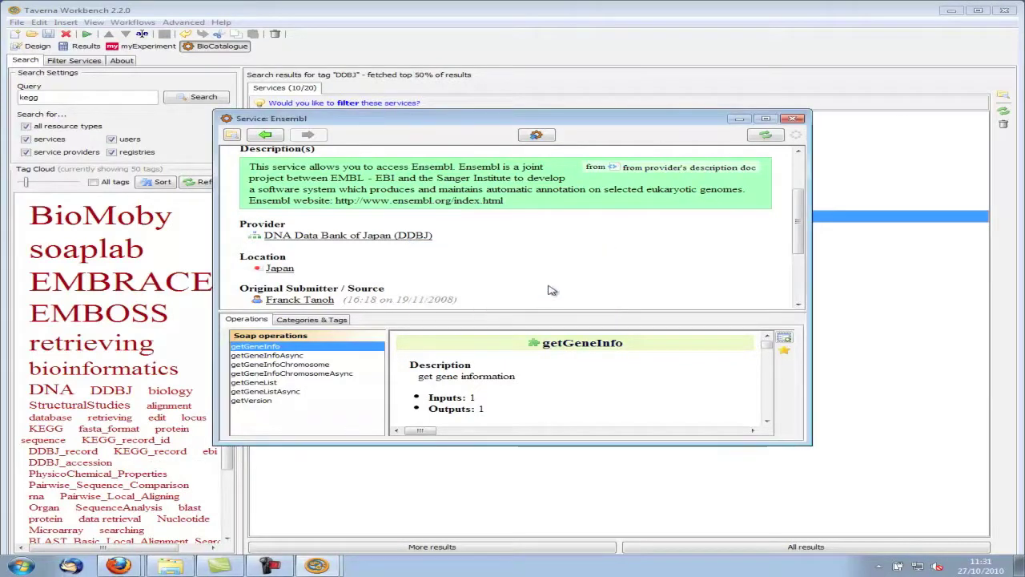
left_click(795, 120)
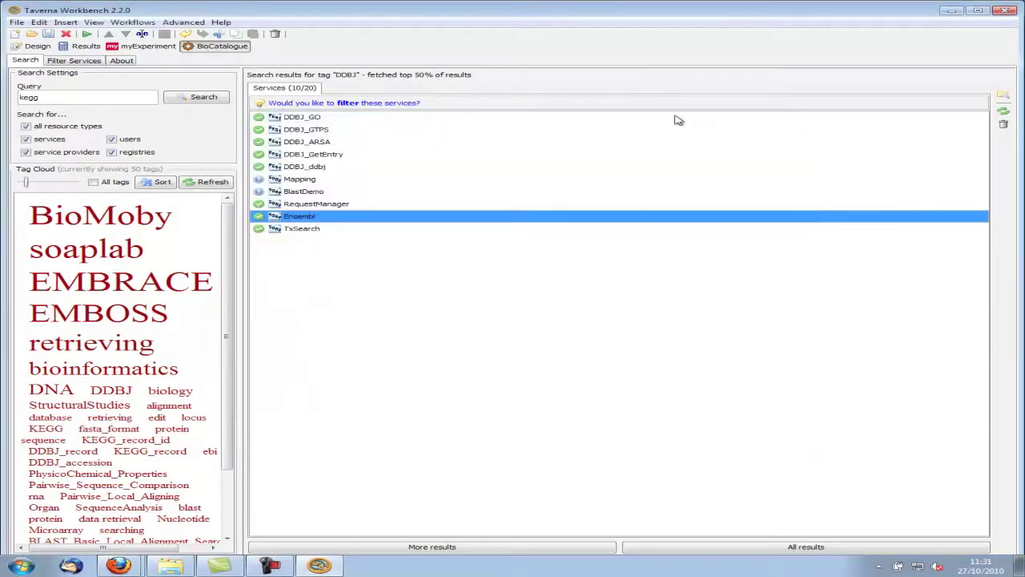
In Design view with all ports shown, add workflow input geneId and output Result.
left_click(24, 48)
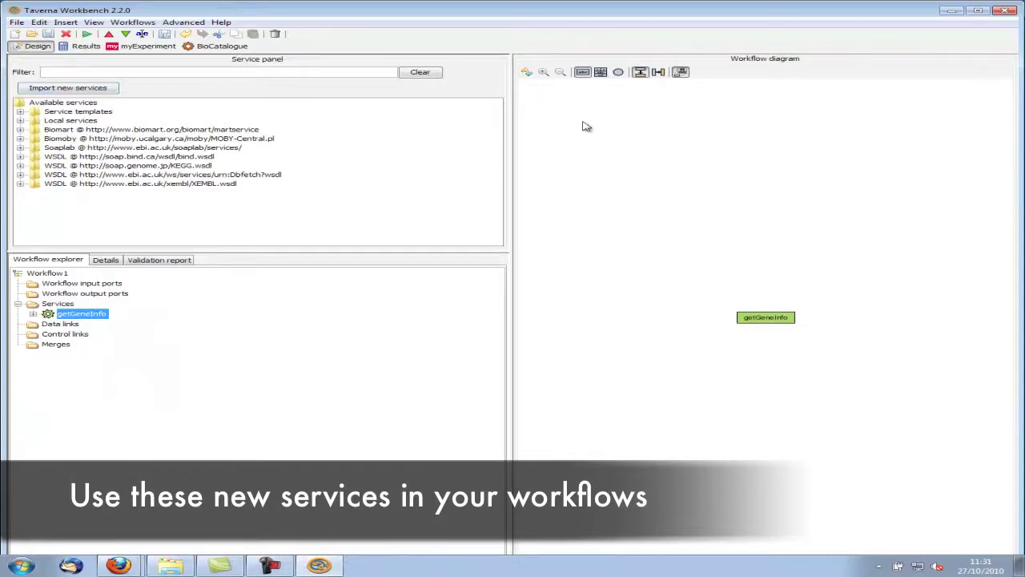
left_click(606, 73)
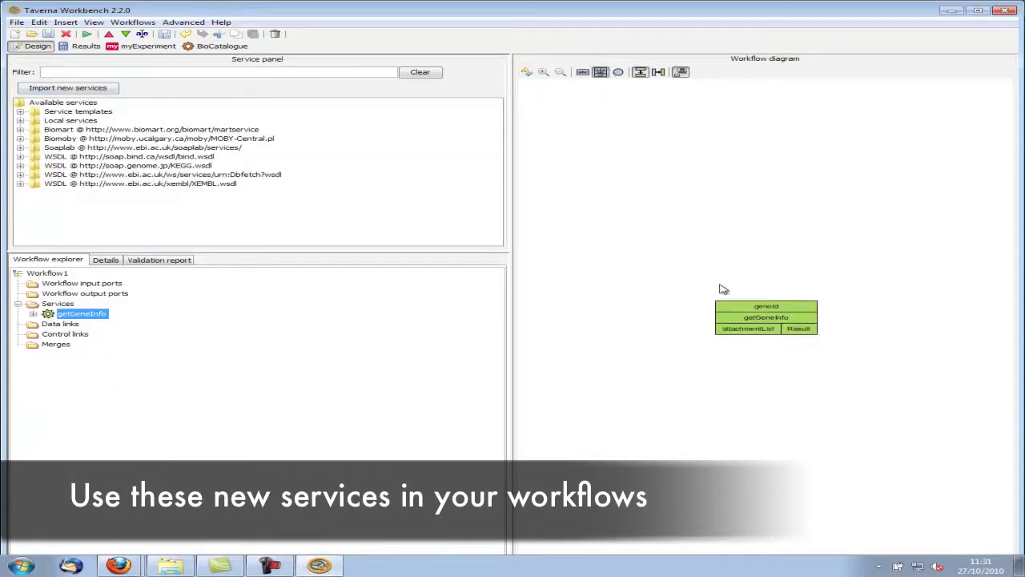
left_click(109, 35)
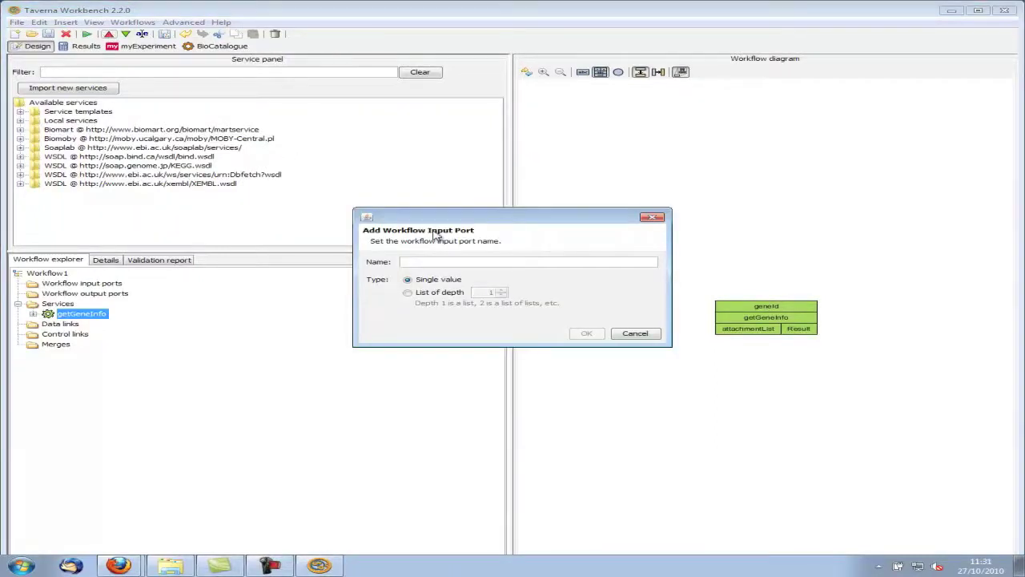
type("geneId")
left_click(586, 334)
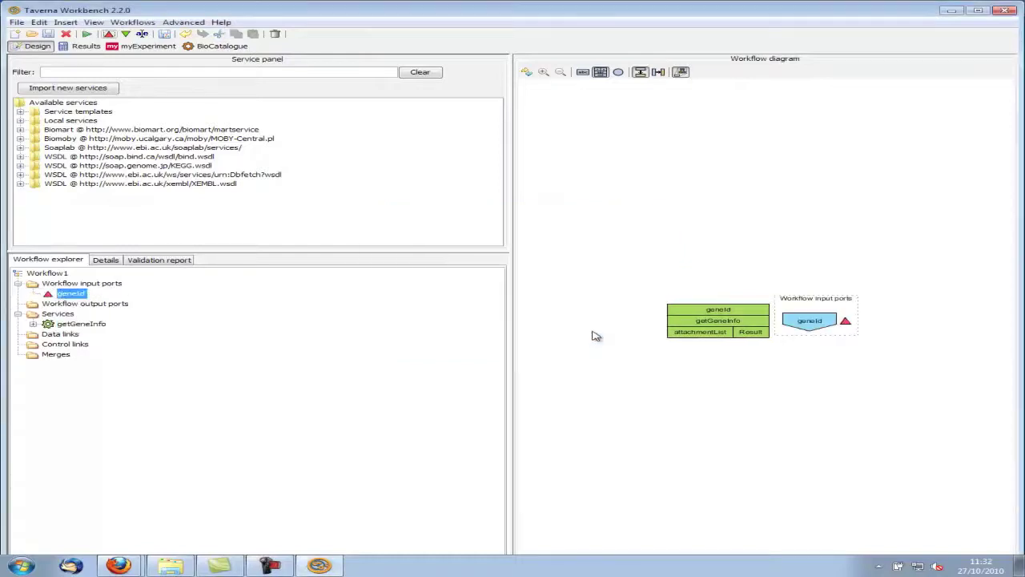
left_click(126, 34)
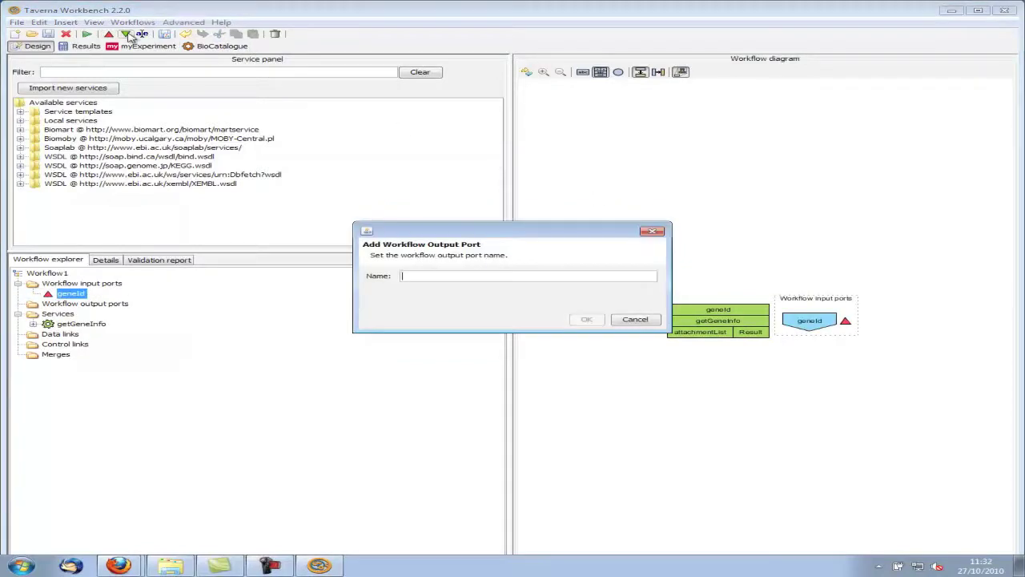
type("Result")
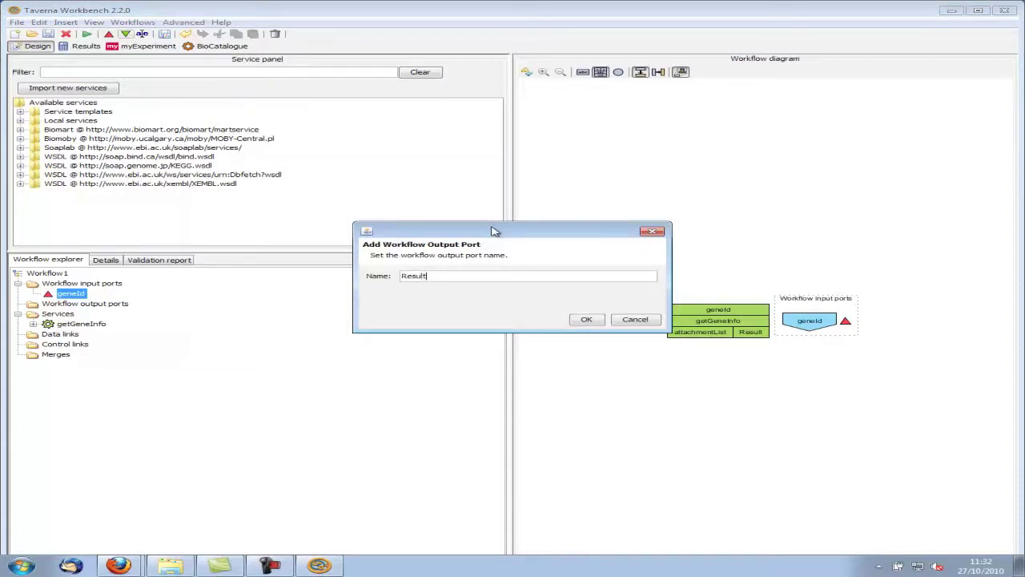
left_click(587, 319)
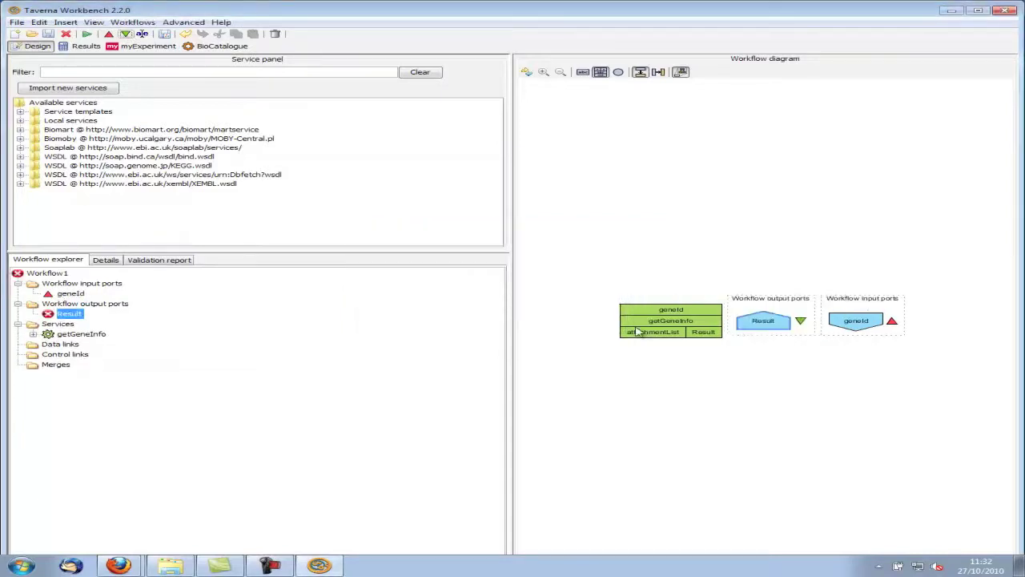
Link geneId into getGeneInfo and getGeneInfo's Result to the Result output.
left_click_drag(856, 321, 673, 309)
left_click_drag(755, 352, 801, 312)
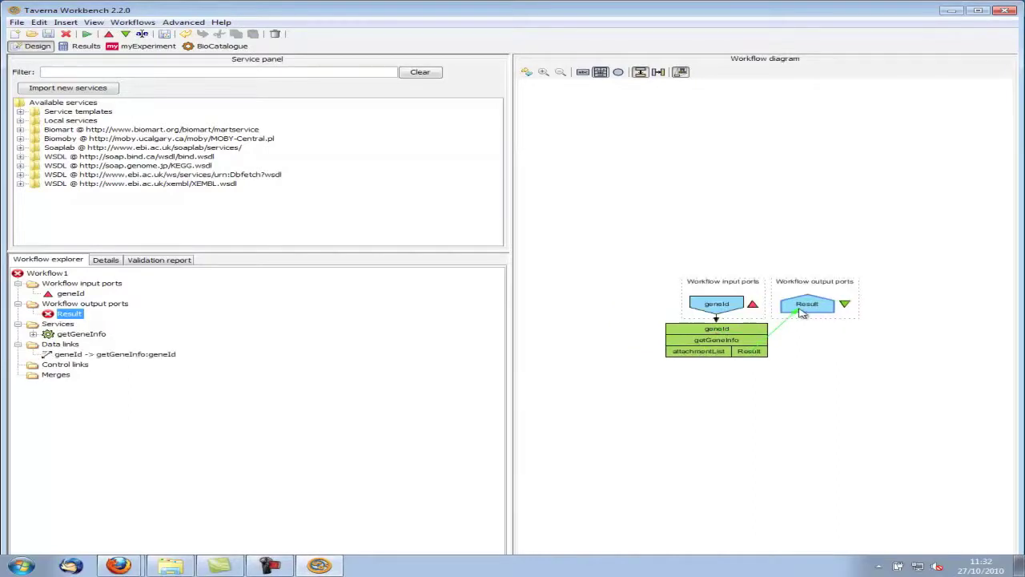
left_click(760, 315)
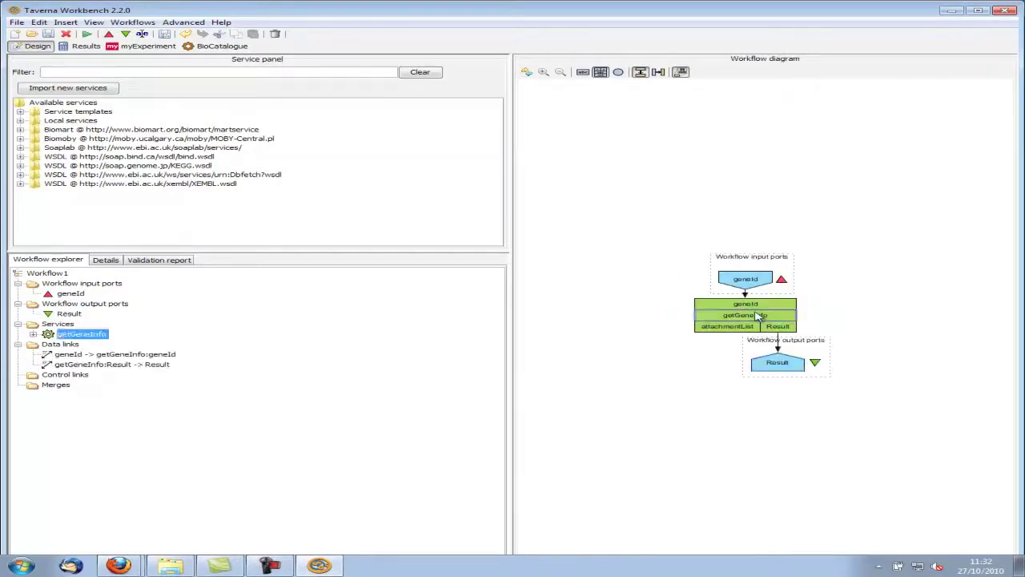
View getGeneInfo's BioCatalogue information and open its detailed service preview.
left_click(106, 263)
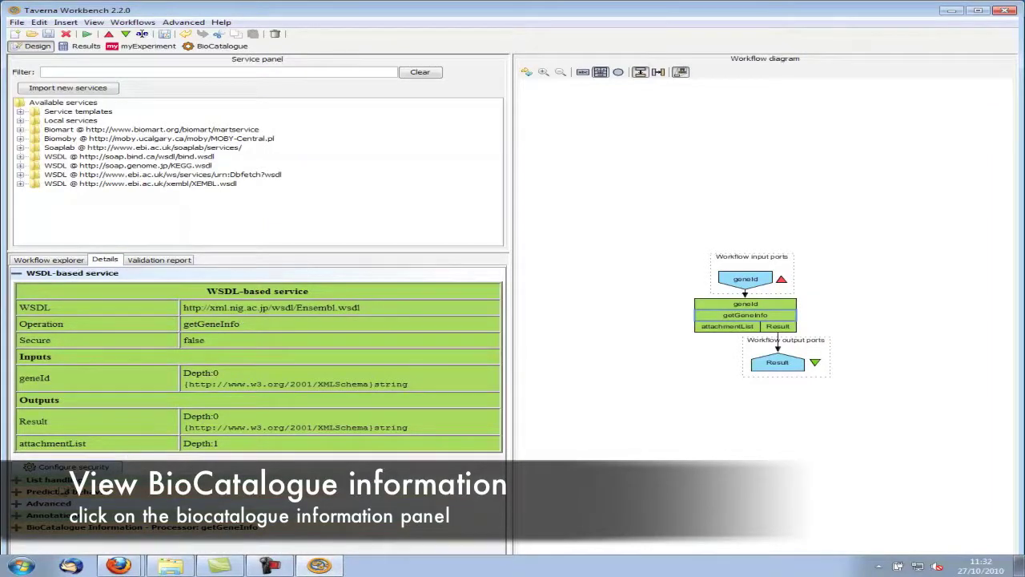
left_click(22, 528)
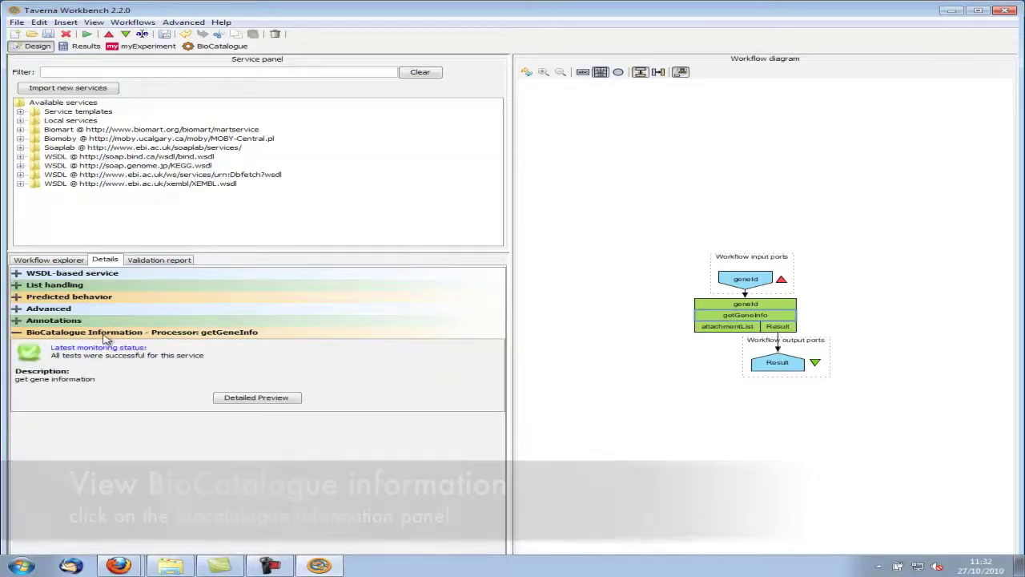
left_click(247, 399)
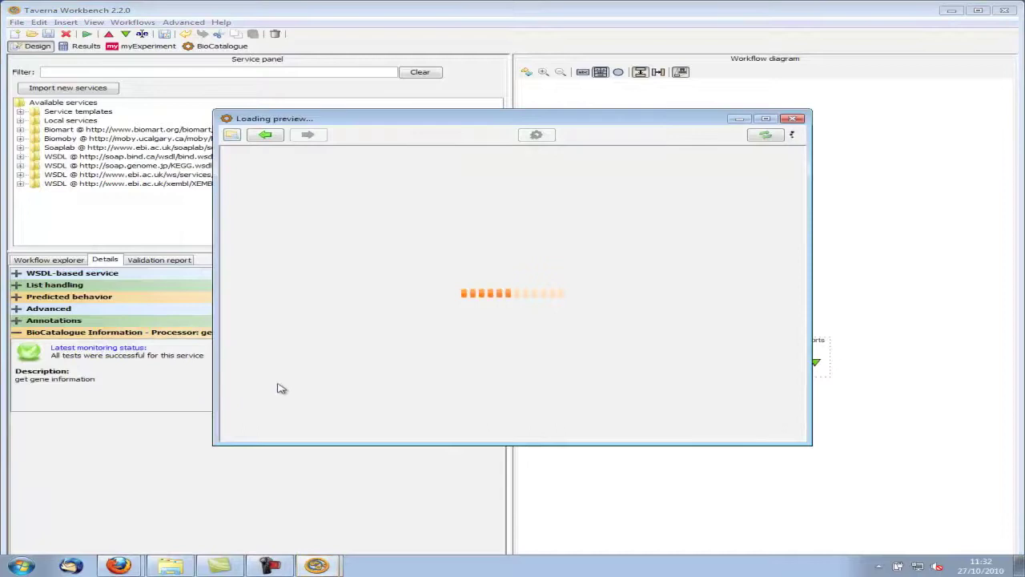